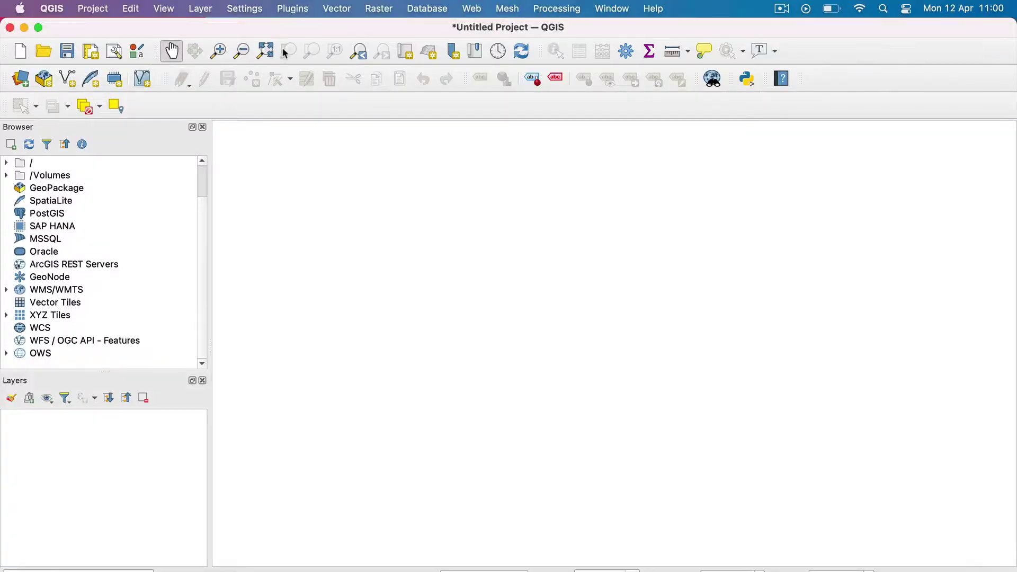
Step: Install the MapTiler plugin by searching 'Maptiler' in the plugin manager
click(291, 9)
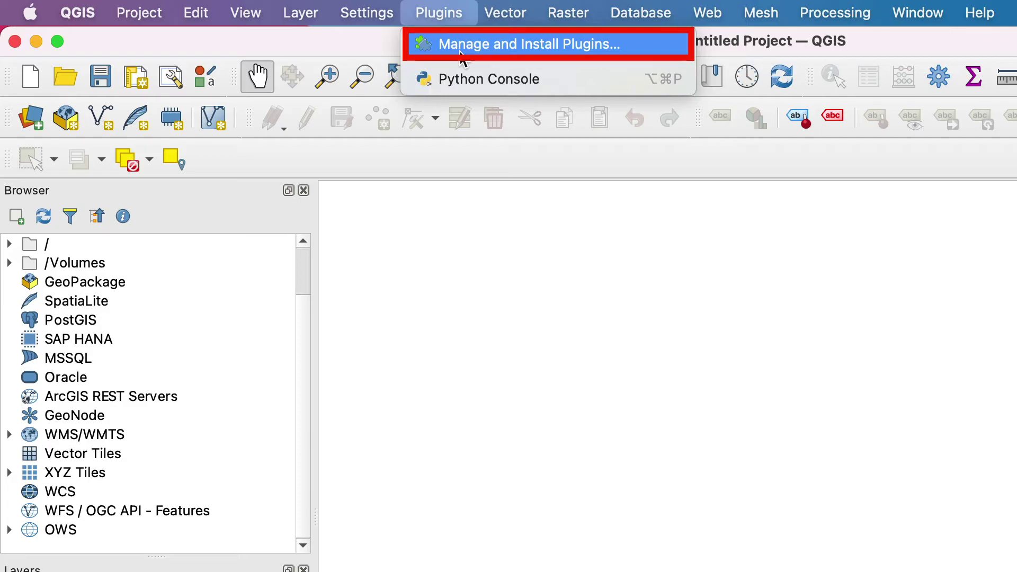
click(460, 51)
click(400, 59)
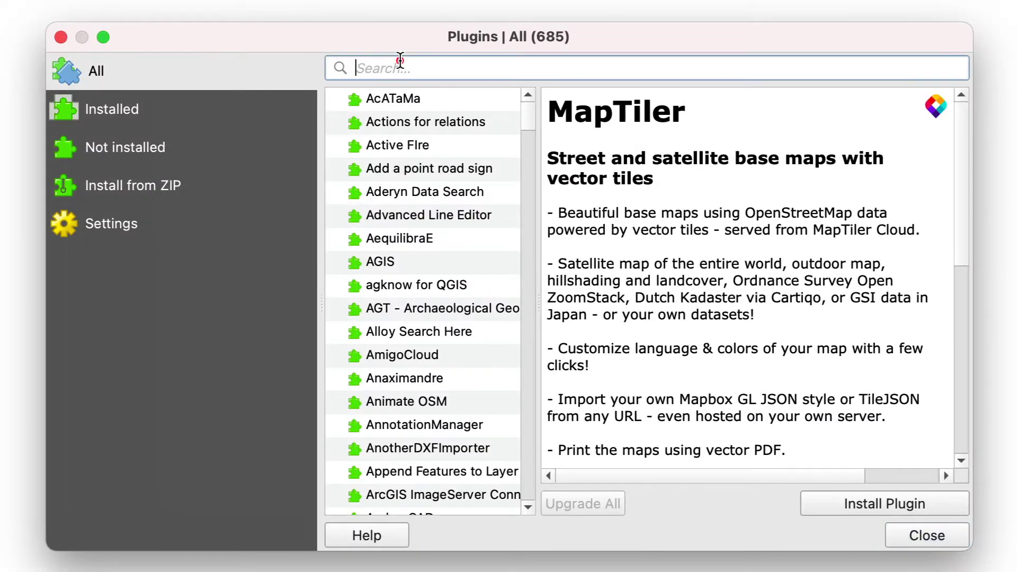
text(Maptiler)
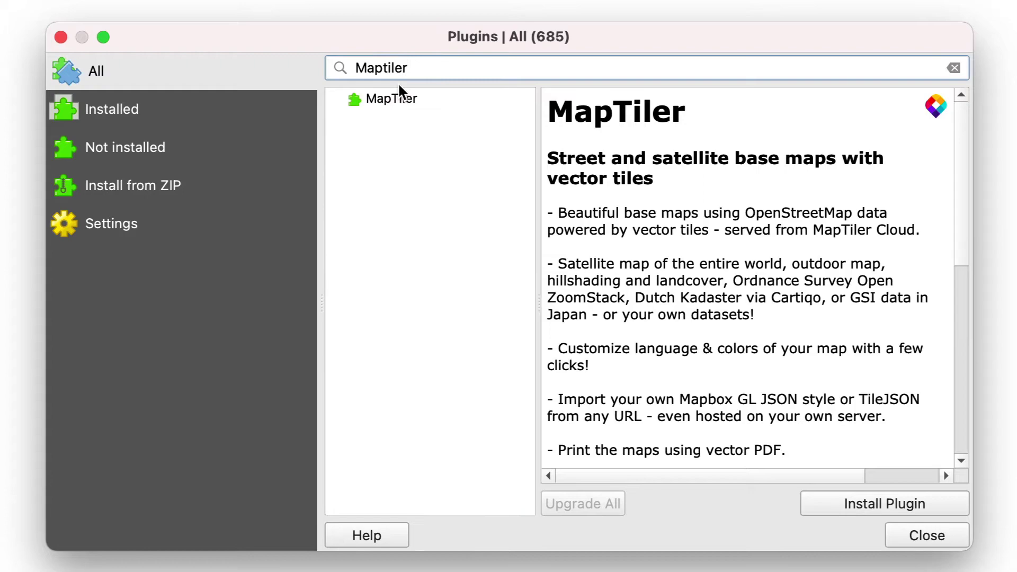
click(411, 101)
click(828, 508)
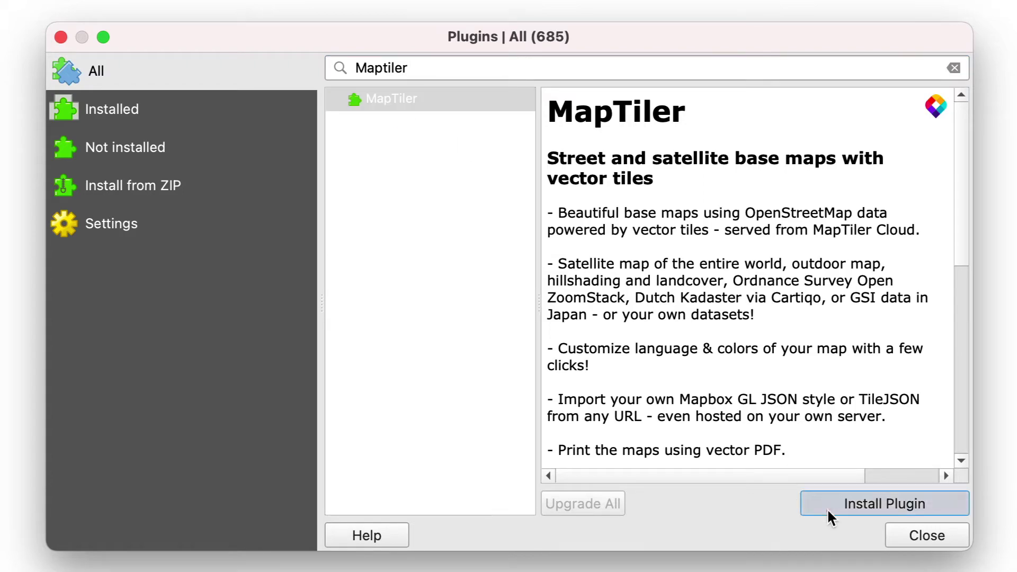
click(927, 535)
Step: Load the MapTiler Toner, Streets, esa and Topo maps in turn, ending with Bright
scroll(305, 255, down, 1)
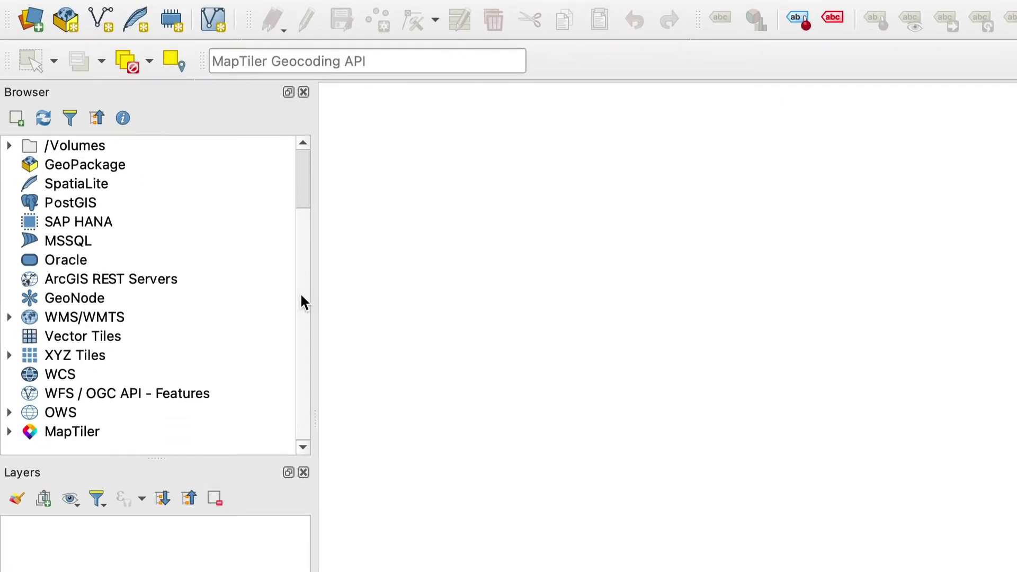
click(9, 432)
scroll(5, 436, down, 5)
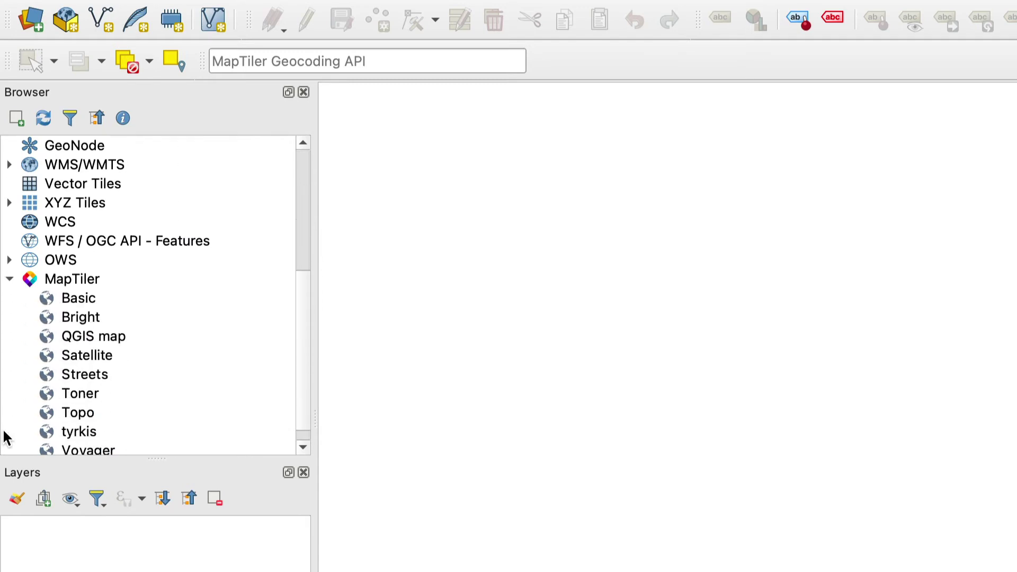
double_click(60, 295)
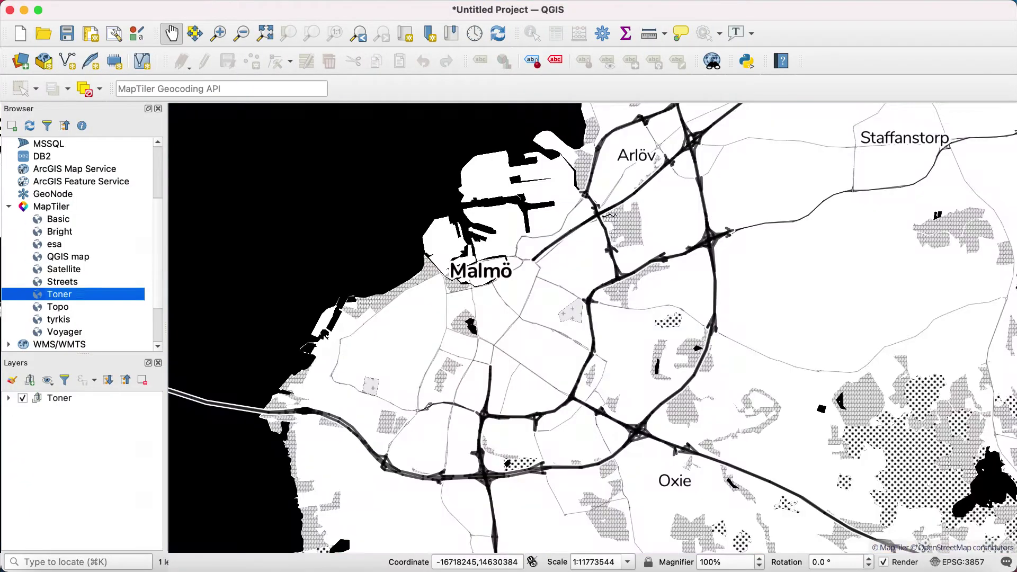
double_click(62, 281)
double_click(54, 244)
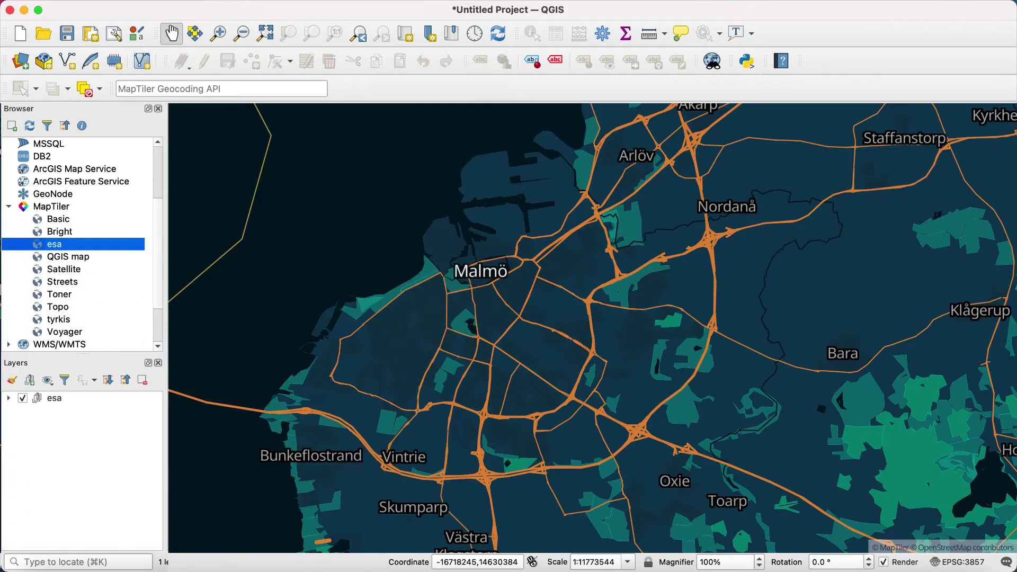
double_click(58, 307)
double_click(59, 232)
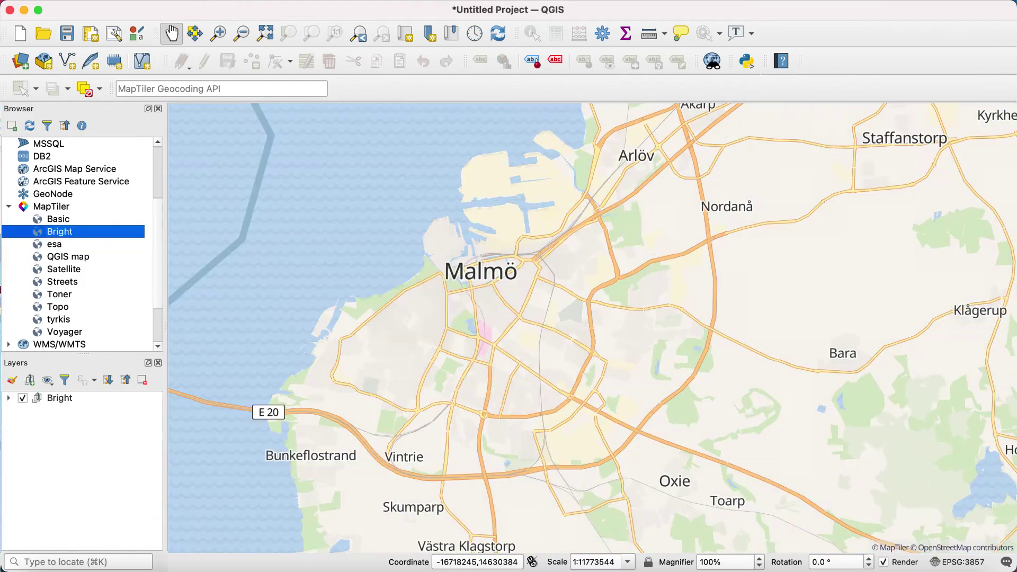
Step: Add a new MapTiler map named 'QGIS map' with the pasted MapTiler Cloud style.json URL
right_click(104, 163)
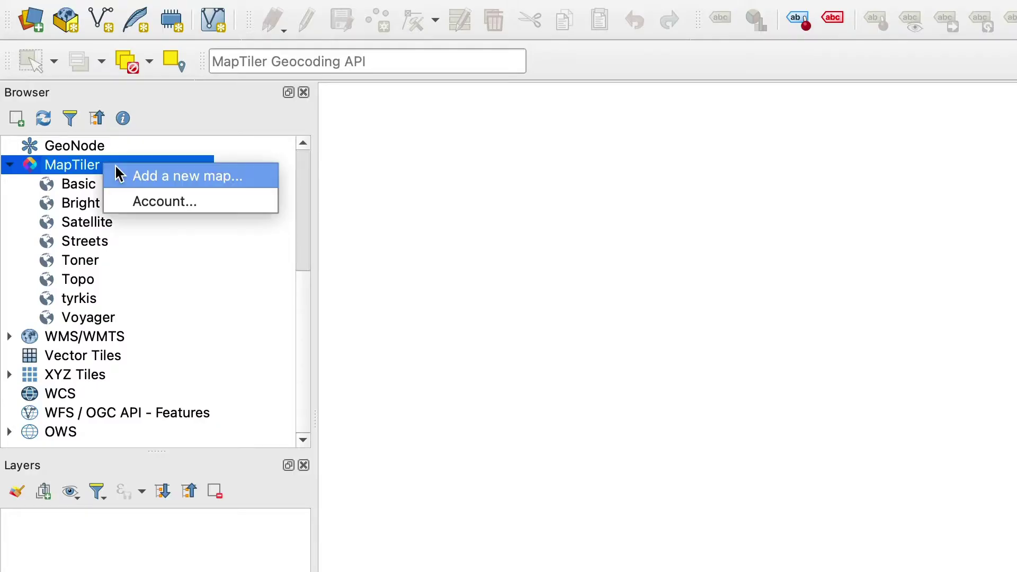
click(139, 181)
text(QGIS map)
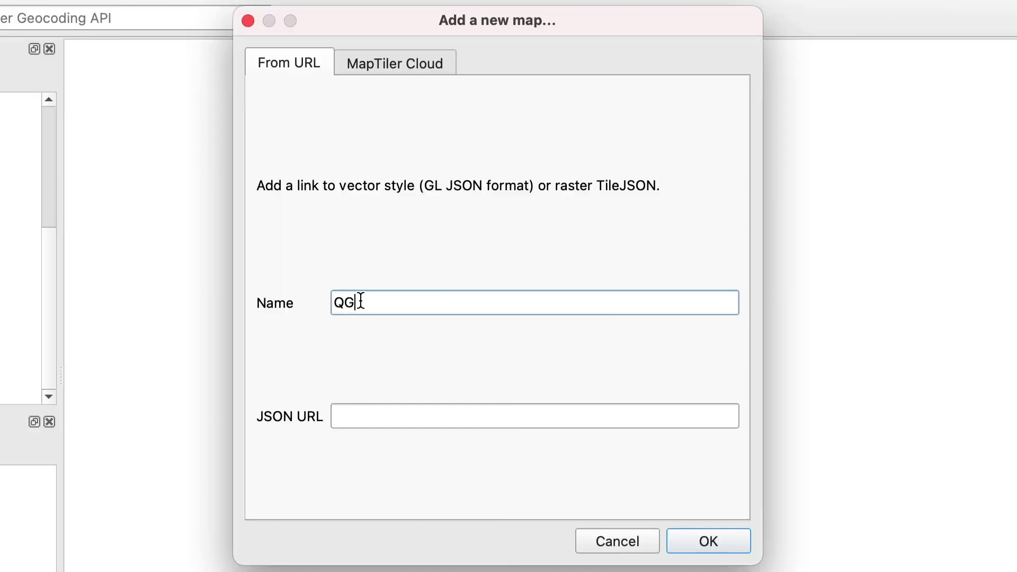
click(391, 416)
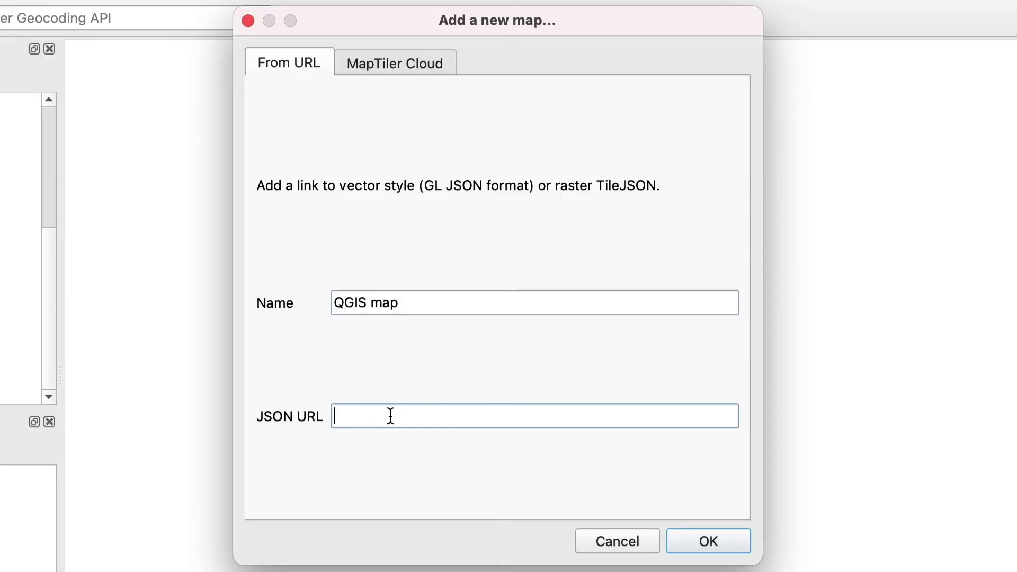
key(super+v)
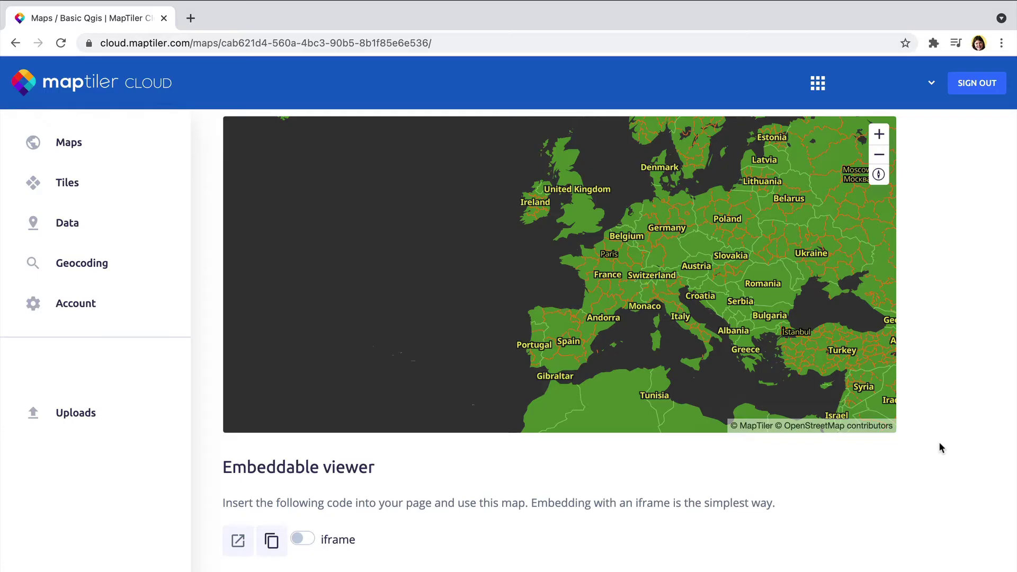
scroll(940, 445, down, 5)
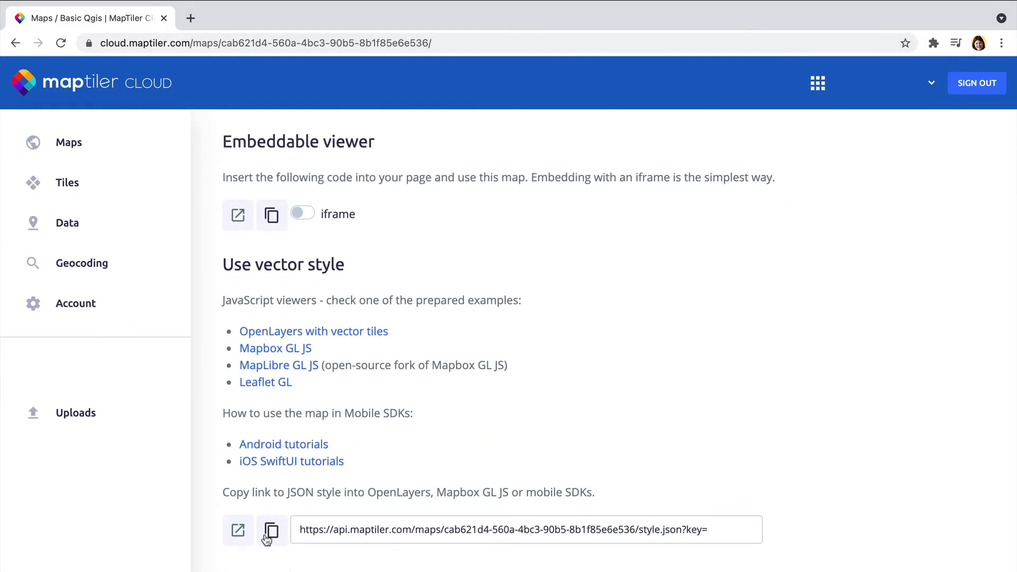
click(267, 537)
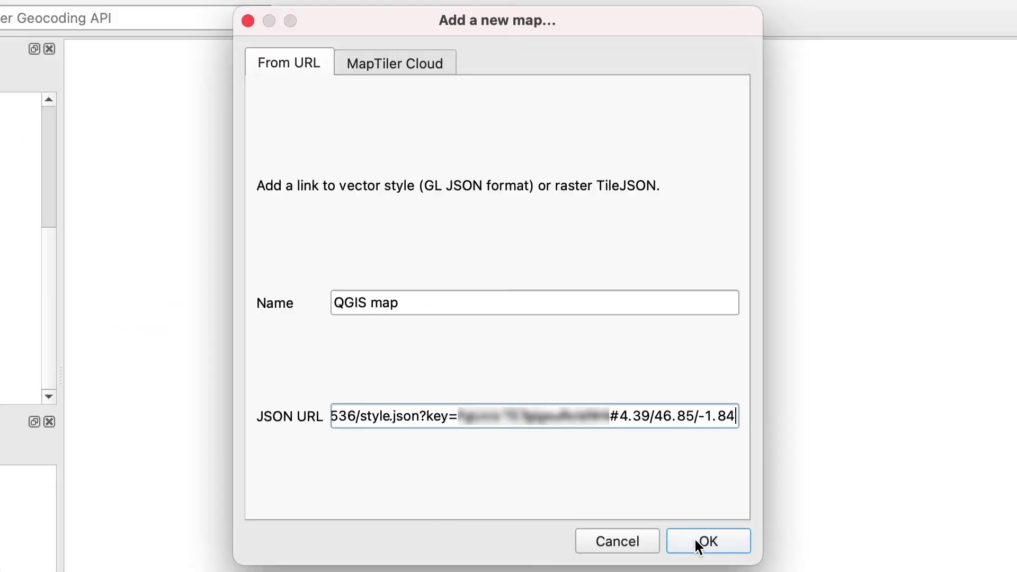
Step: Confirm 'QGIS map', then copy the Bright map's WMTS link from MapTiler Cloud
click(696, 538)
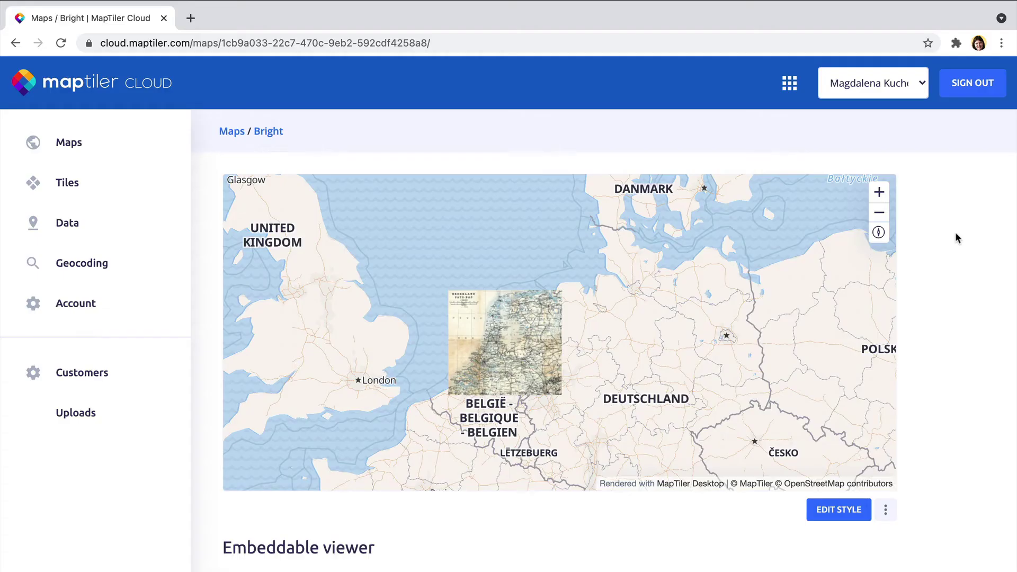
scroll(956, 236, down, 10)
scroll(957, 235, down, 15)
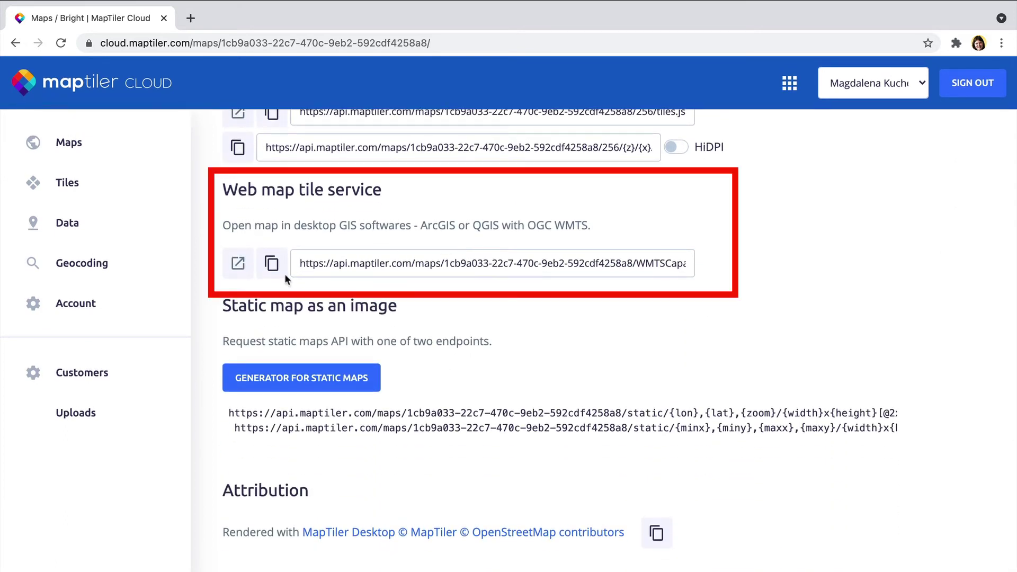
click(272, 265)
Step: Create a WMS/WMTS connection named 'Netherlands' using the copied MapTiler capabilities URL
click(272, 265)
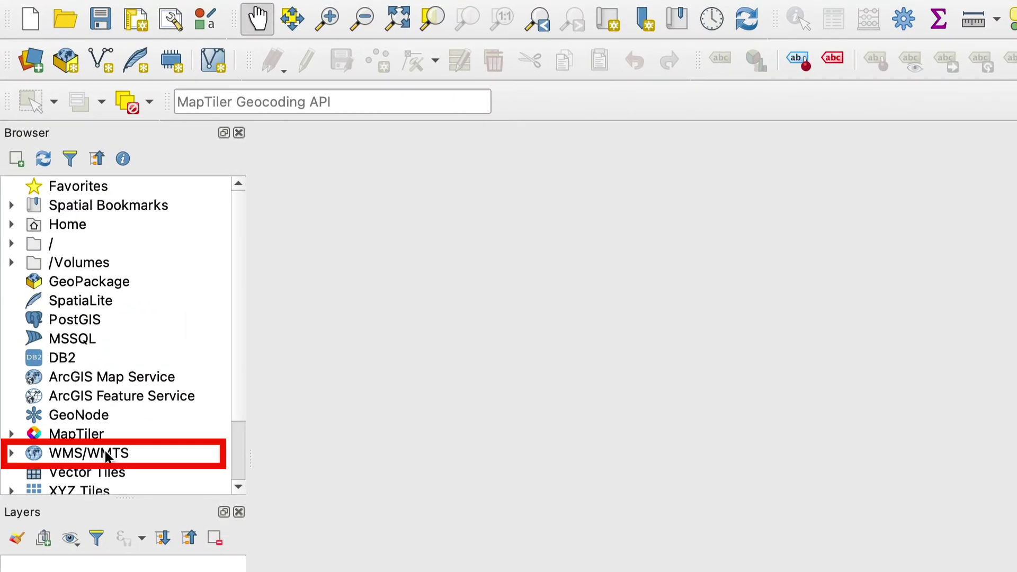
right_click(108, 456)
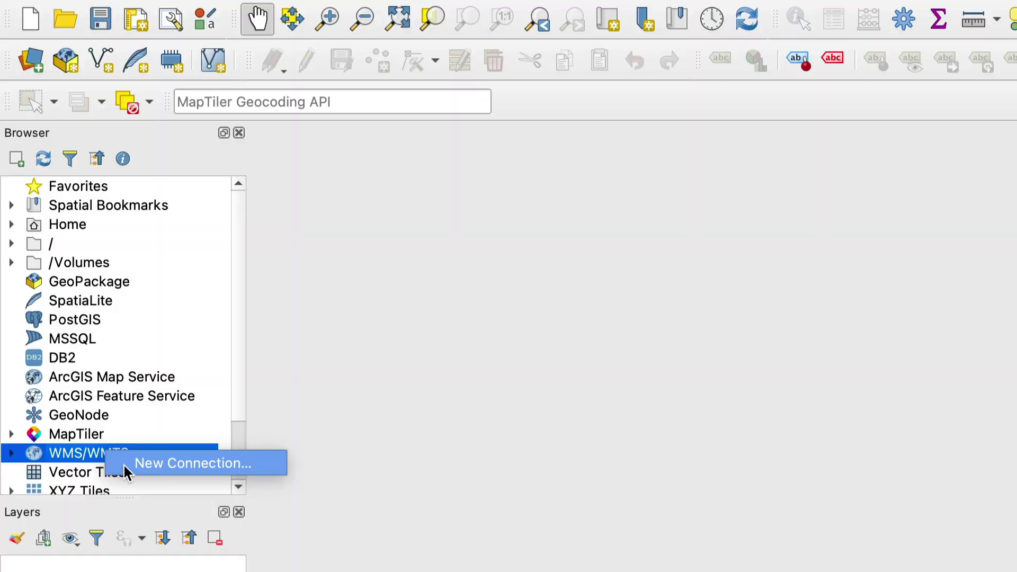
click(159, 464)
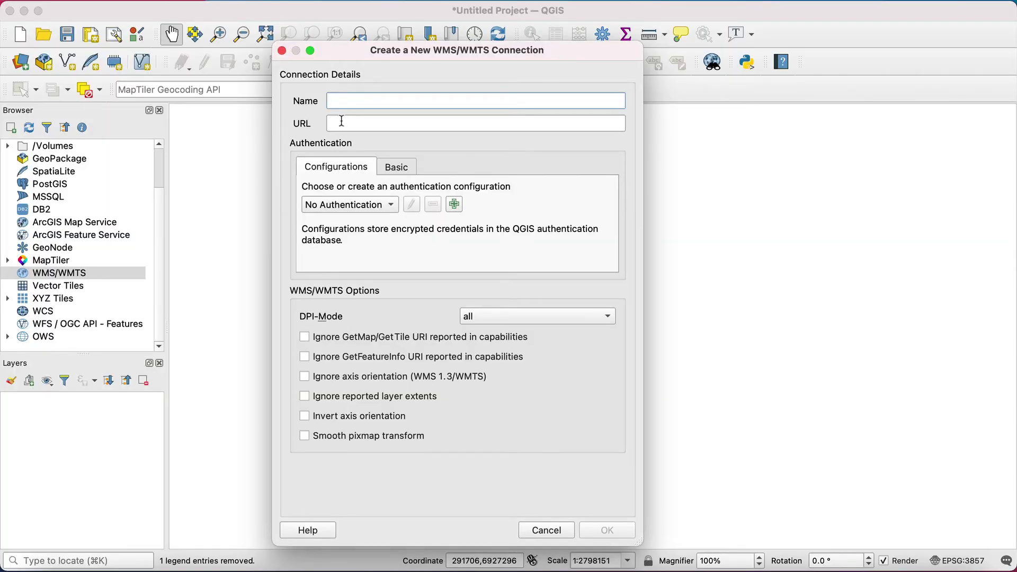
click(342, 121)
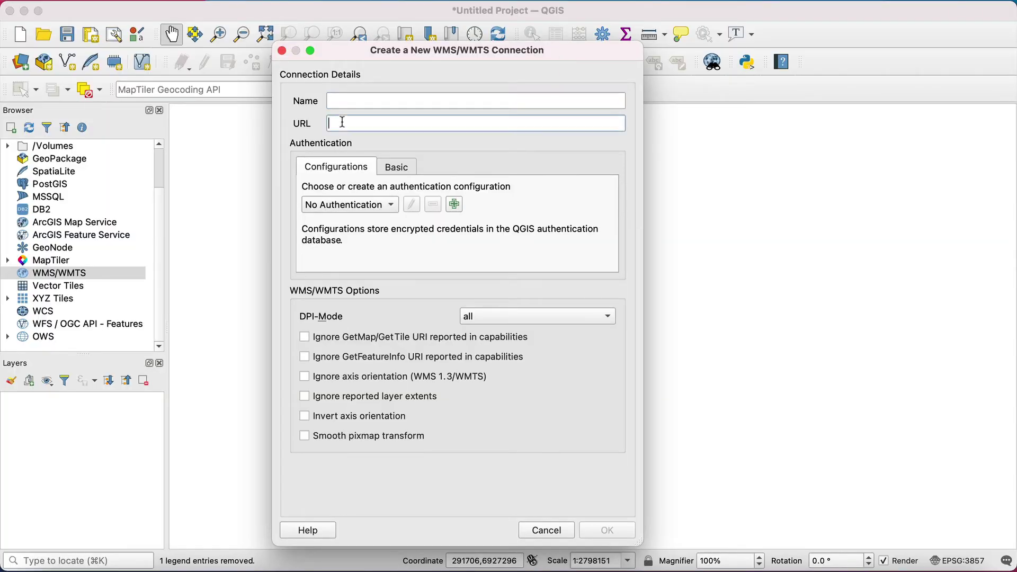
key(super+v)
click(337, 98)
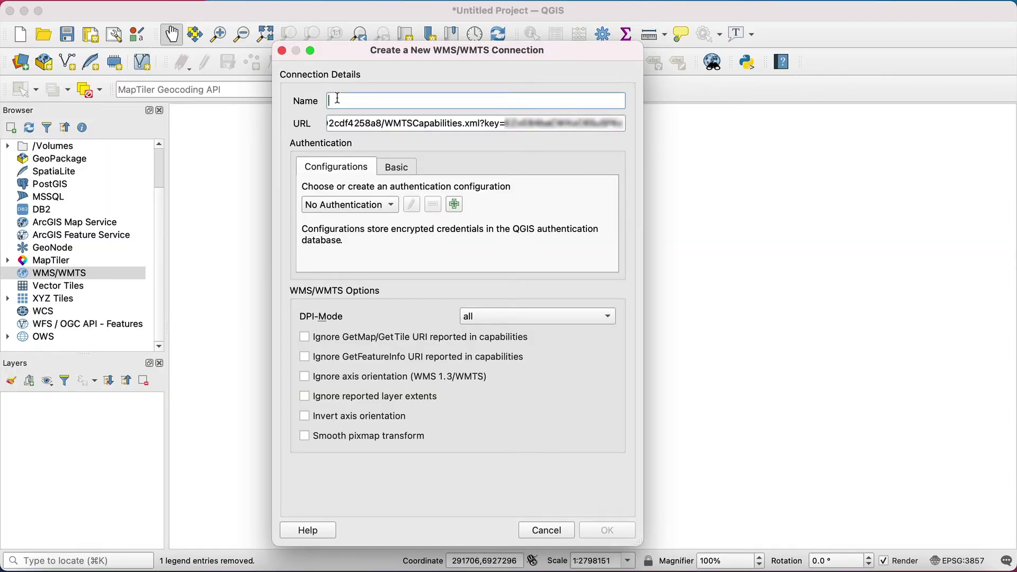
text(Netherlands)
click(607, 529)
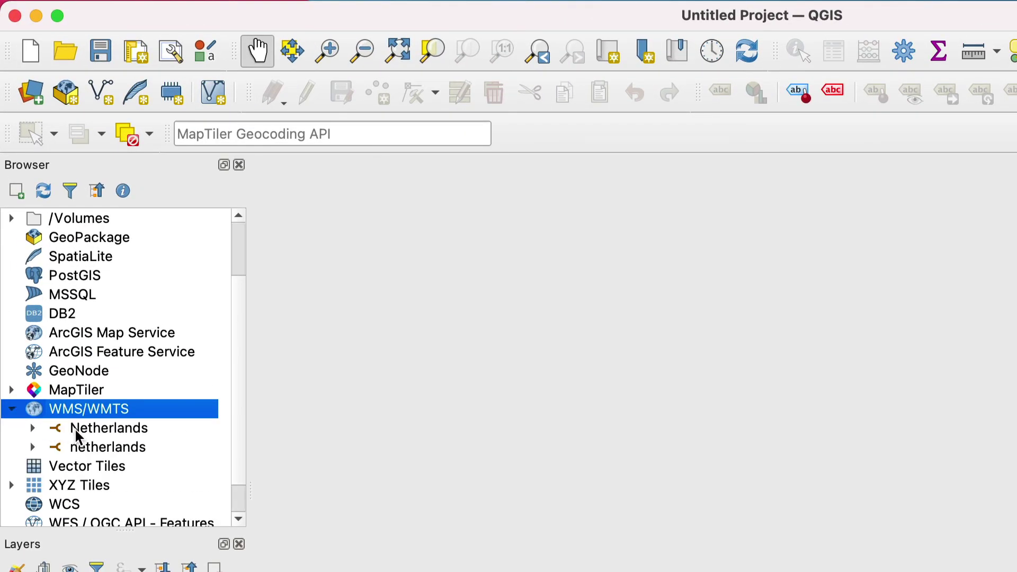
Step: Add the Netherlands connection's Bright layer to the map over the Bright base map
double_click(75, 430)
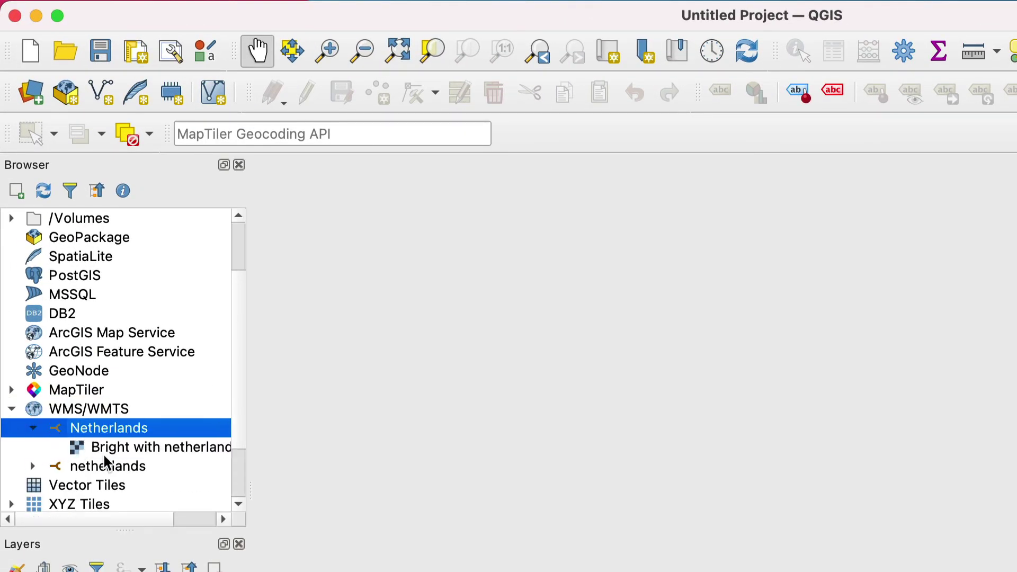
click(106, 466)
click(102, 445)
double_click(102, 445)
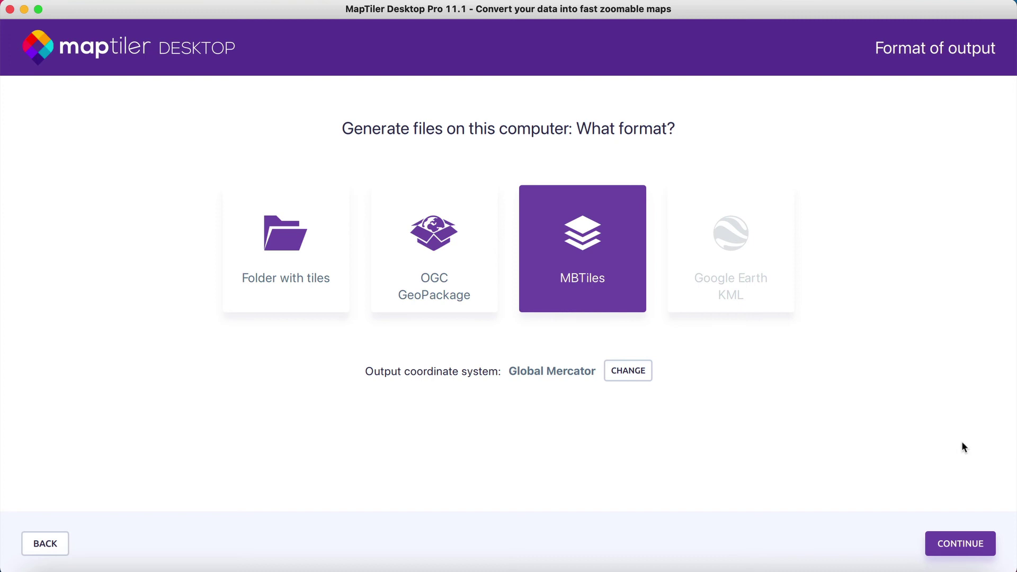
Step: Keep MBTiles as the output format and drag grandcanyon-highres.mbtiles onto the QGIS map
click(967, 540)
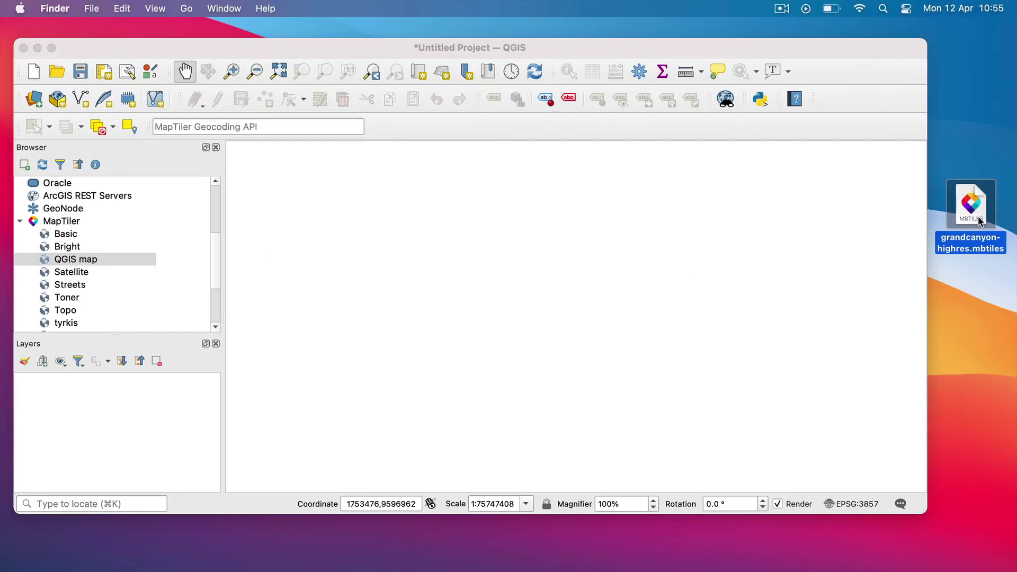
drag(979, 221, 791, 269)
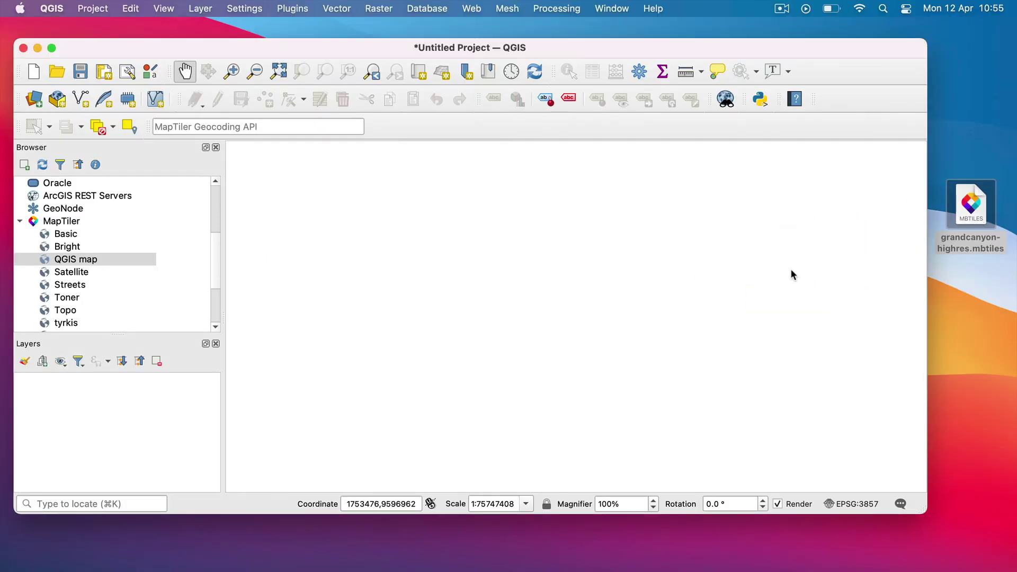